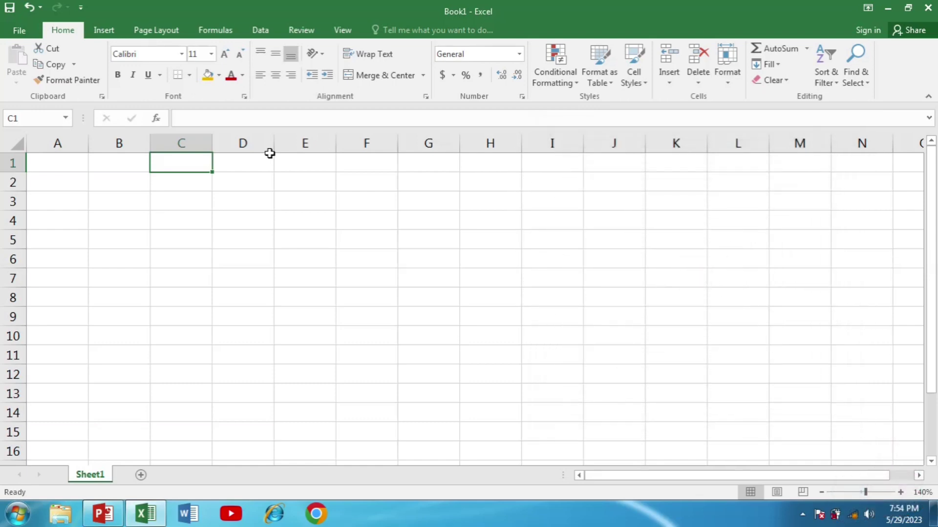
Step: Enter the headings Sr.#, Name and Father in A2:C2
key("Return")
key("Left")
key("Left")
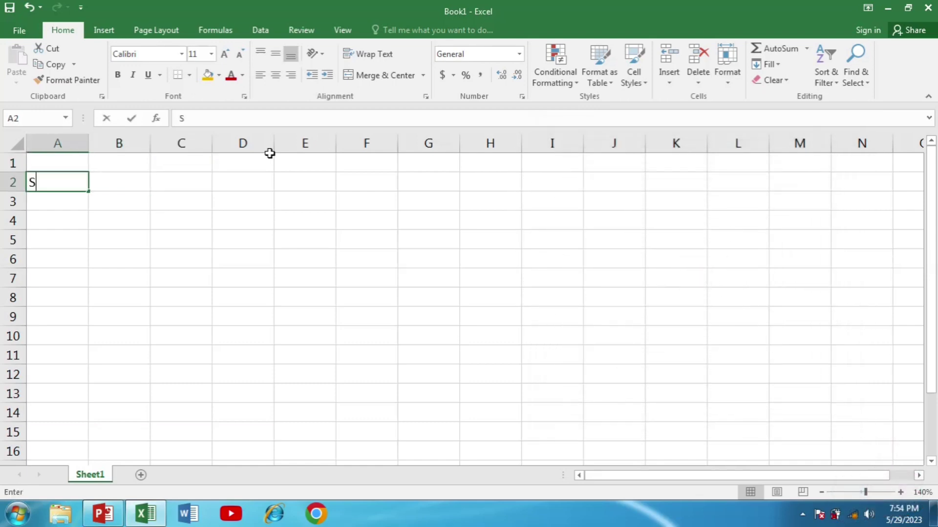
type("S")
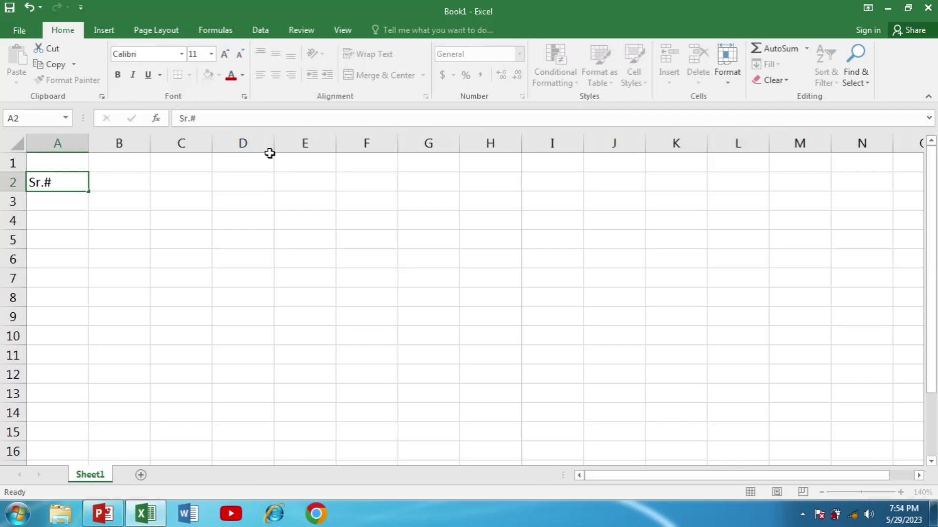
key("Tab")
type("Name")
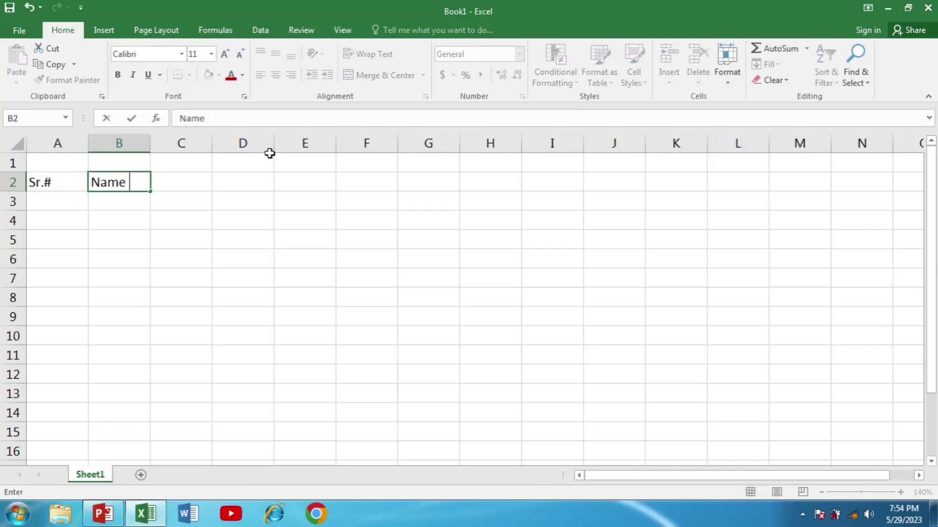
key("Tab")
type("Fa")
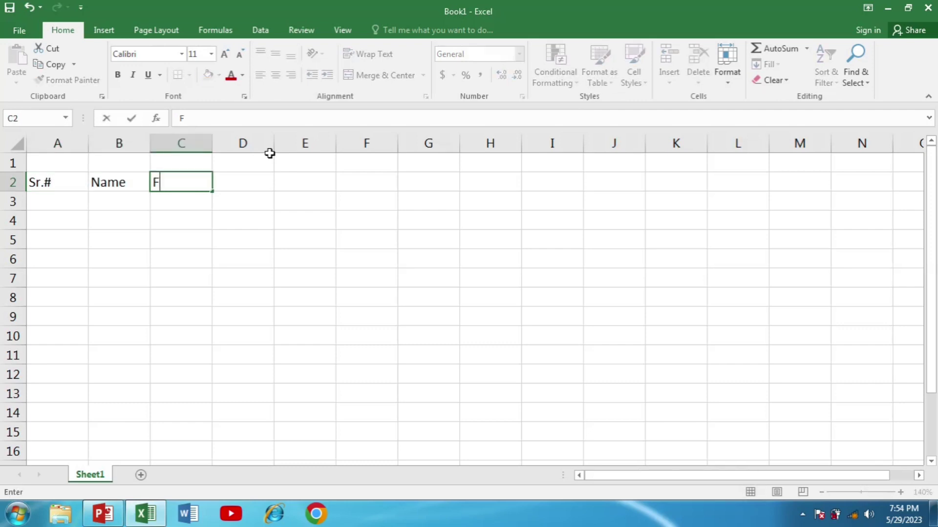
type("ther")
key("Tab")
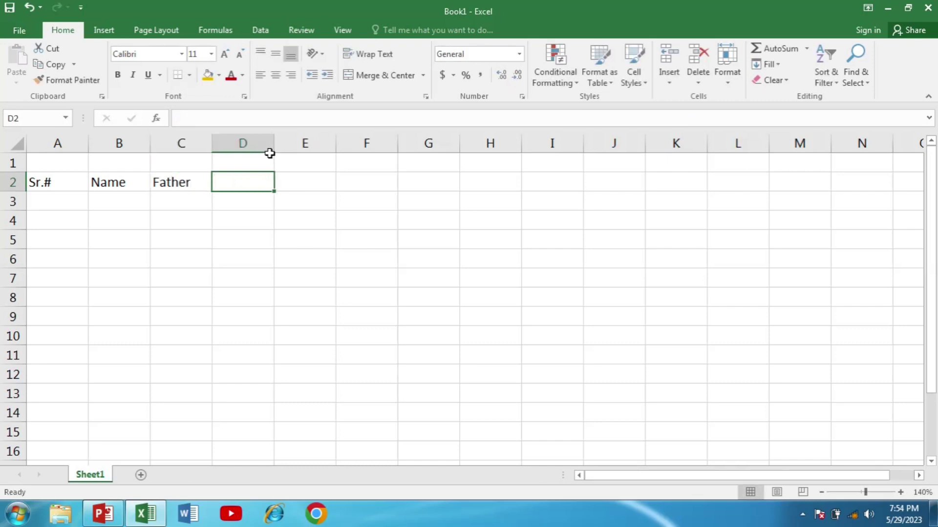
Step: Enter the headings gender, blood group, phone number and address in D2:G2
type("gender")
key("Tab")
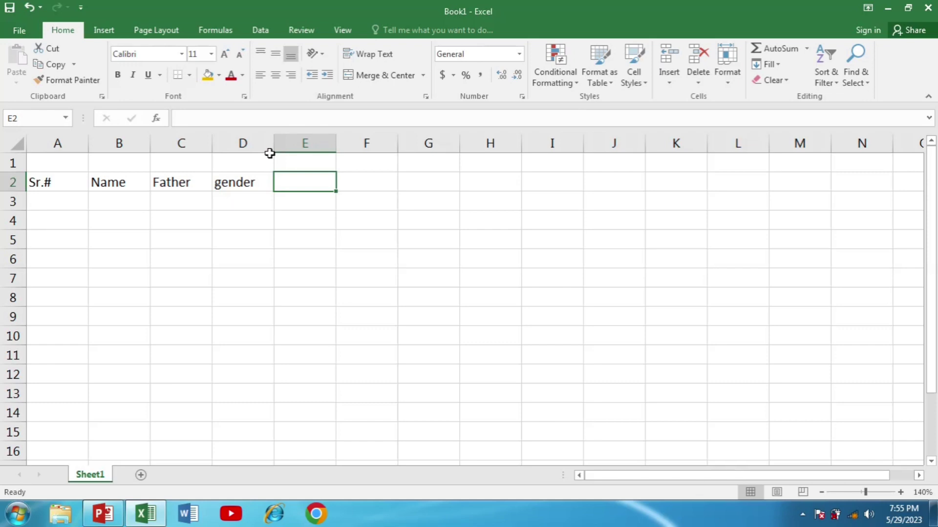
type("bloo")
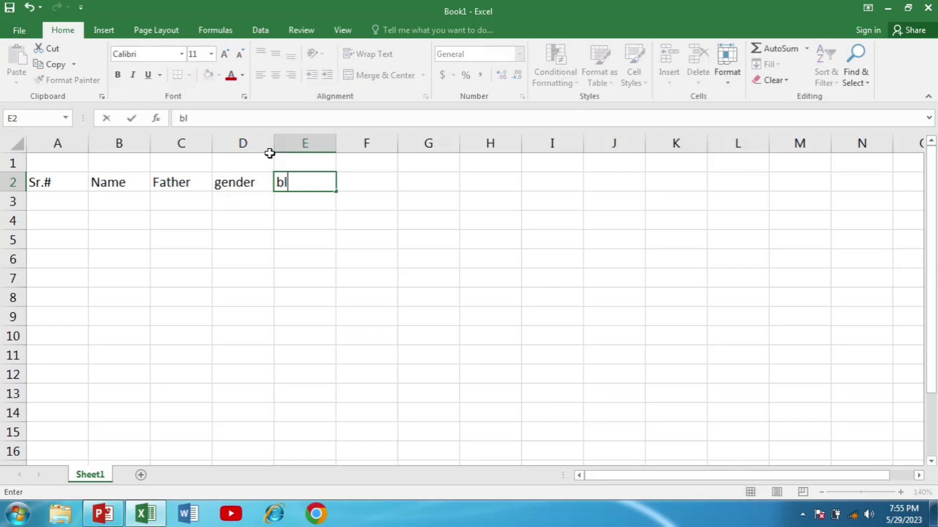
type("d group")
key("Tab")
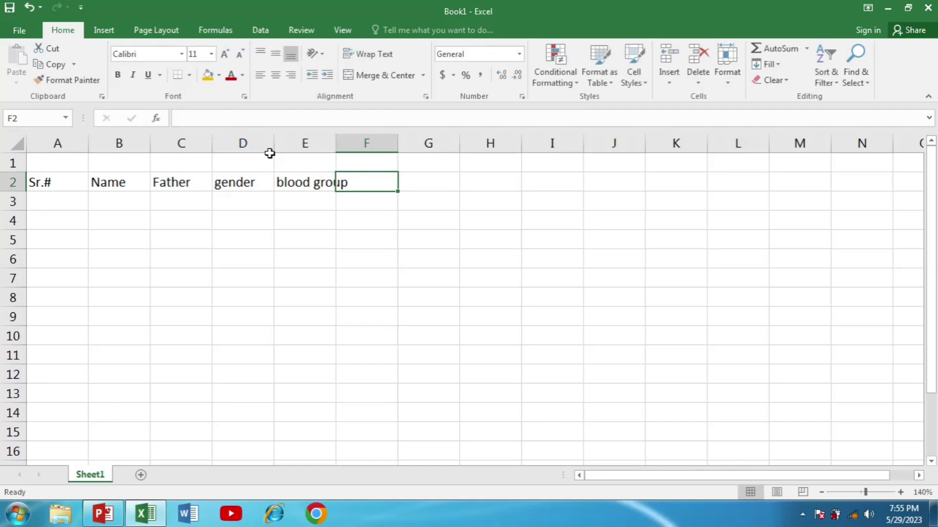
type("phone number")
key("Tab")
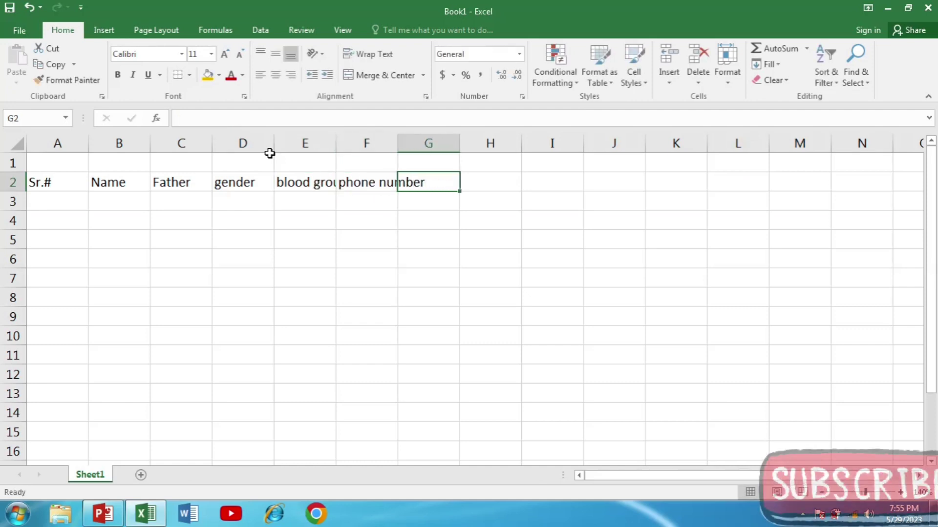
type("address")
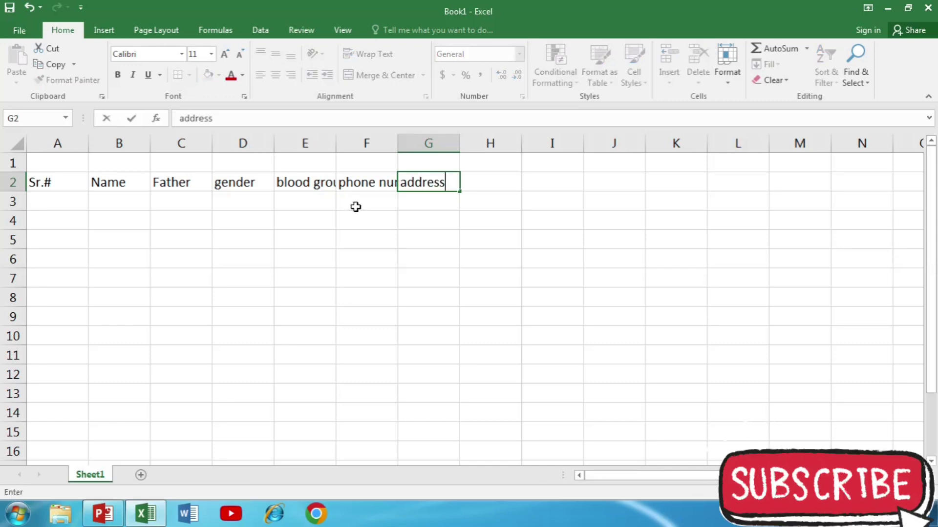
left_click(356, 207)
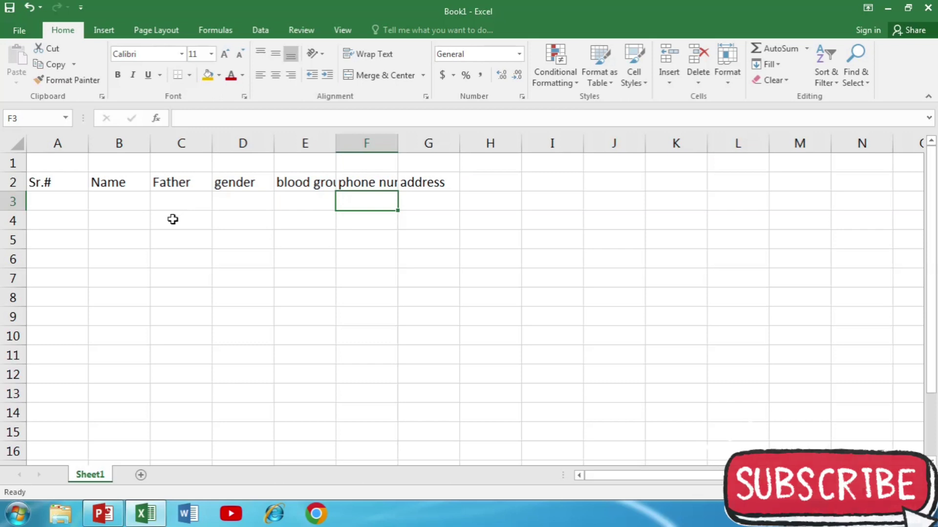
Step: Add the title 'Student's Data' and merge and centre it across A1:G1
left_click(130, 163)
type("S")
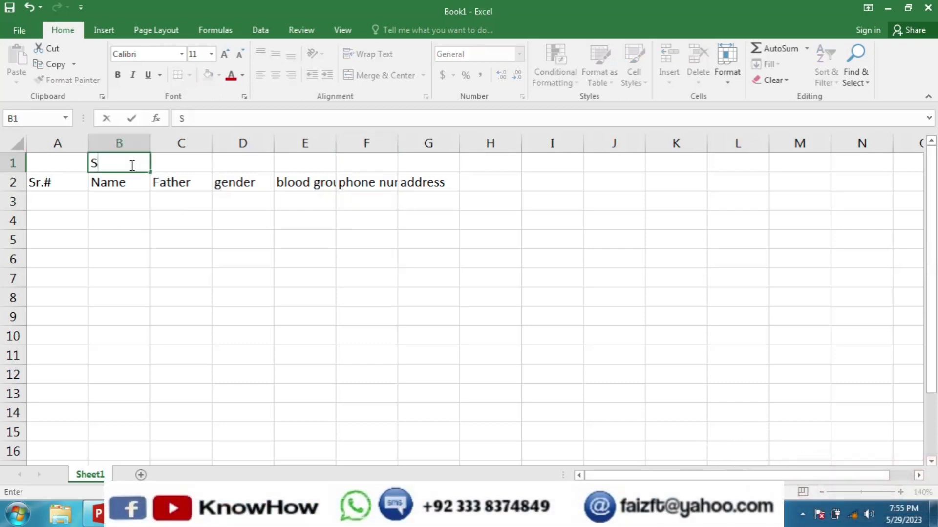
type("tudent'")
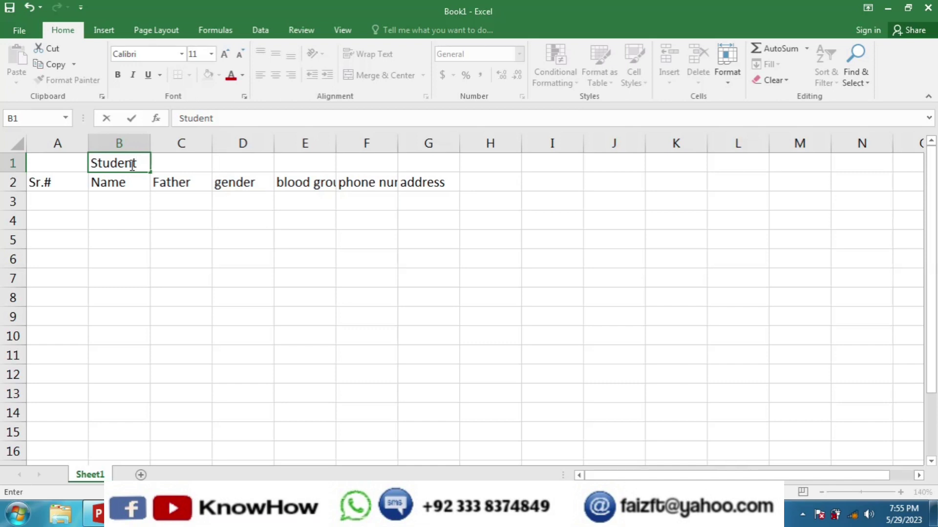
type("s Data")
left_click(153, 215)
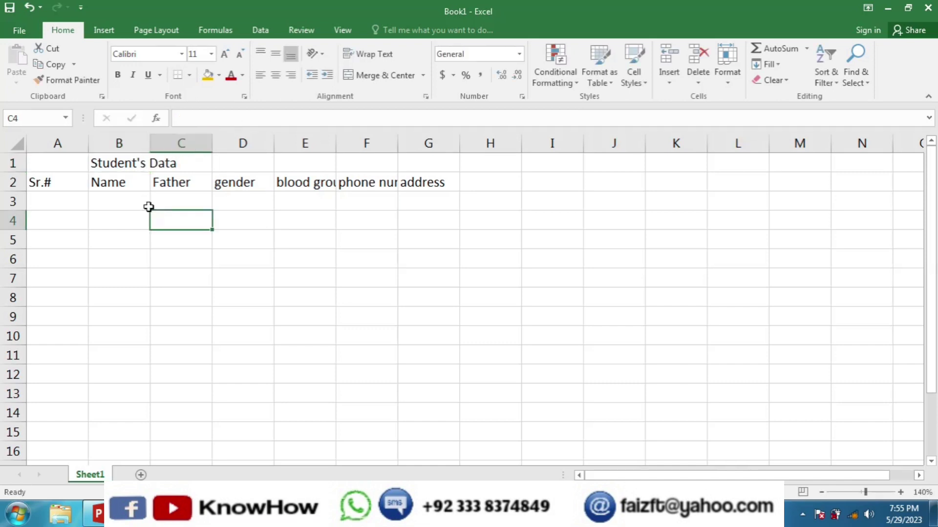
mouse_move(68, 168)
left_mouse_down()
mouse_move(159, 154)
mouse_move(418, 159)
left_mouse_up()
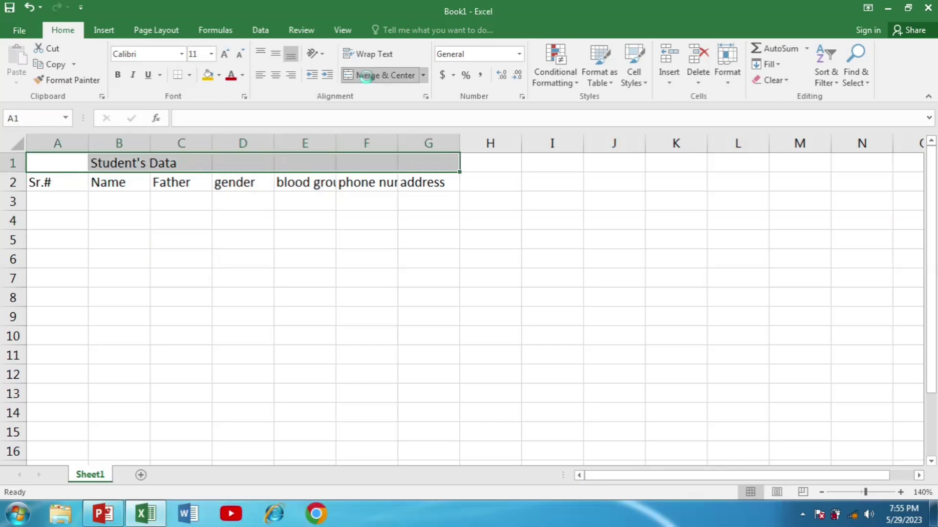
left_click(369, 78)
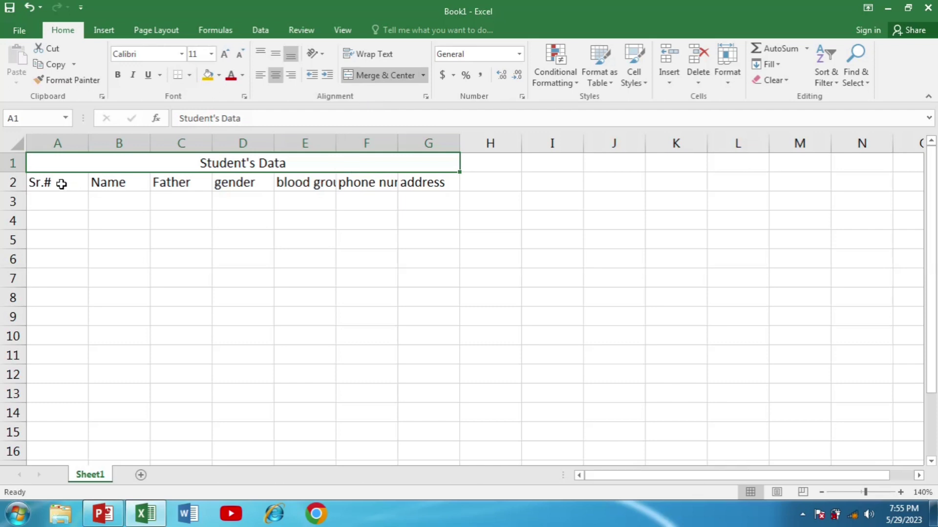
Step: Widen all worksheet columns so the headings show fully
left_click(16, 143)
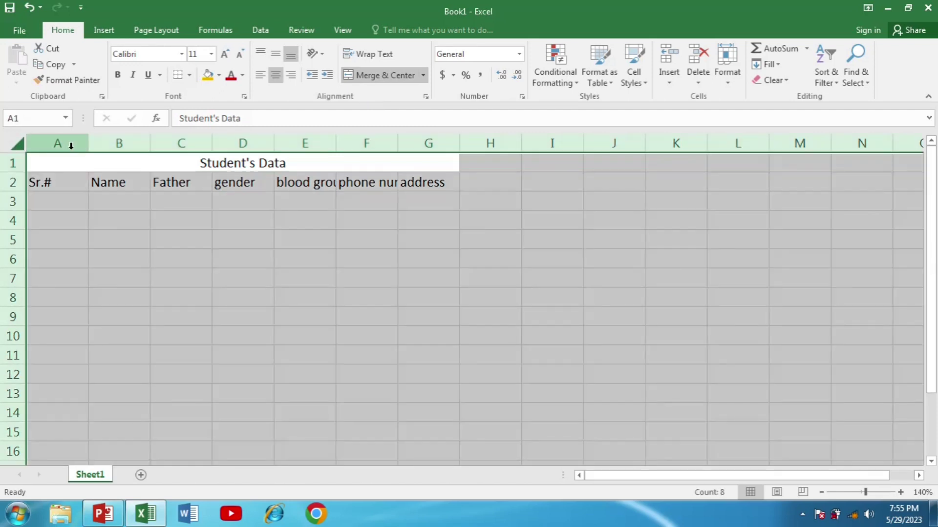
left_click_drag(88, 145, 141, 145)
left_click(237, 249)
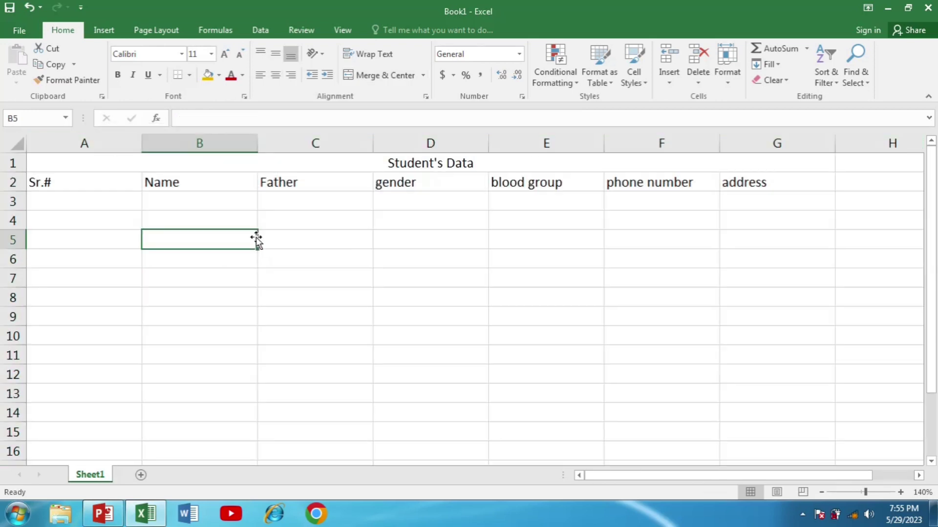
Step: Format the title with a dark blue fill, white text, size 24 and Aharoni font
left_click(236, 167)
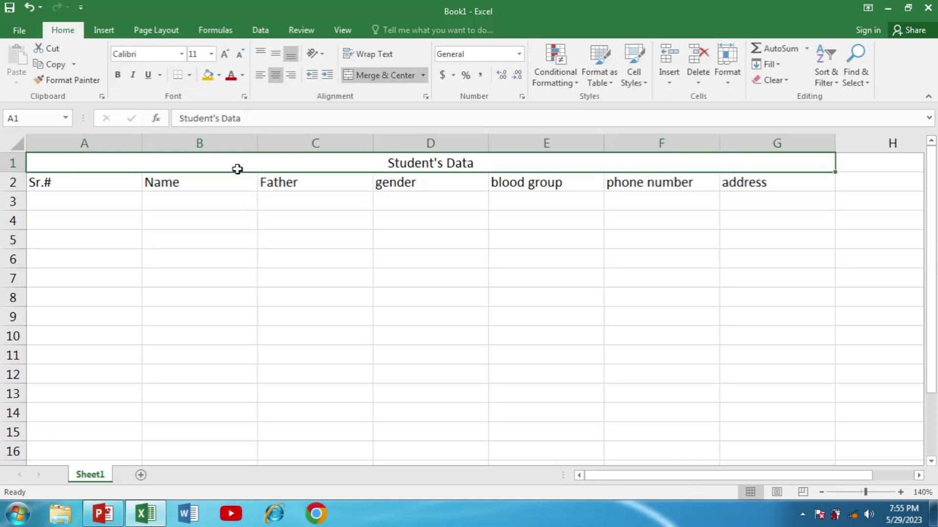
left_click(219, 75)
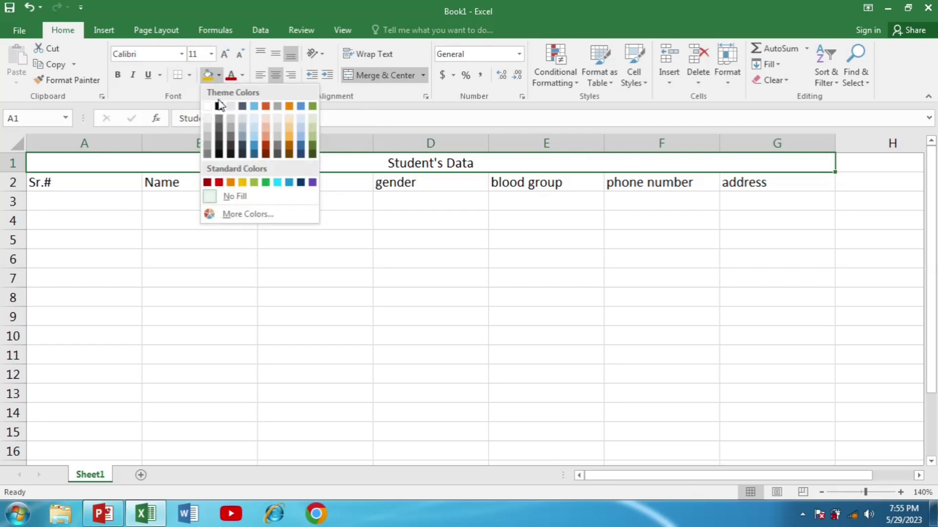
left_click(253, 151)
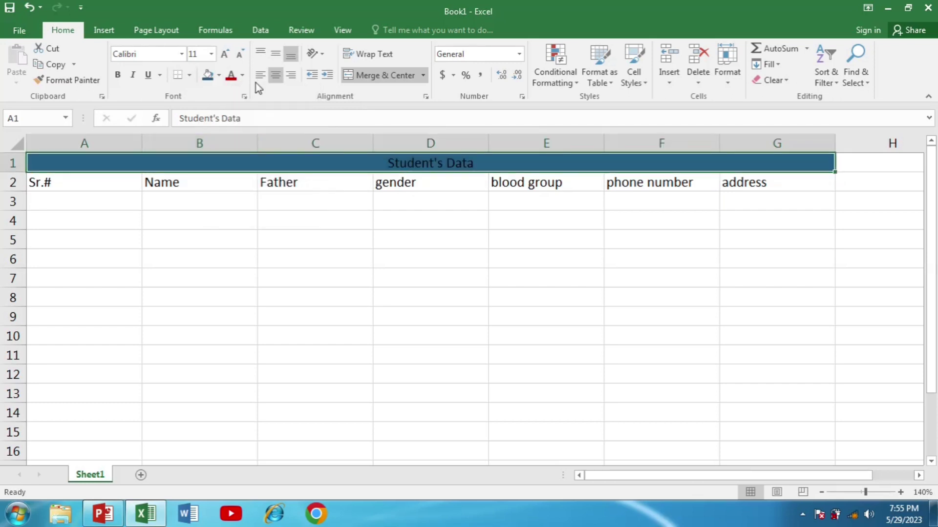
left_click(243, 76)
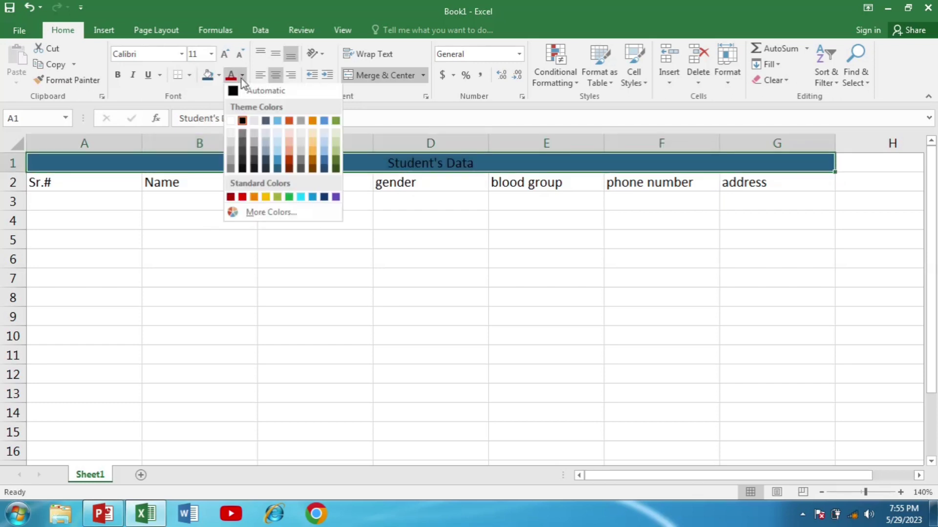
left_click(231, 123)
left_click(225, 54)
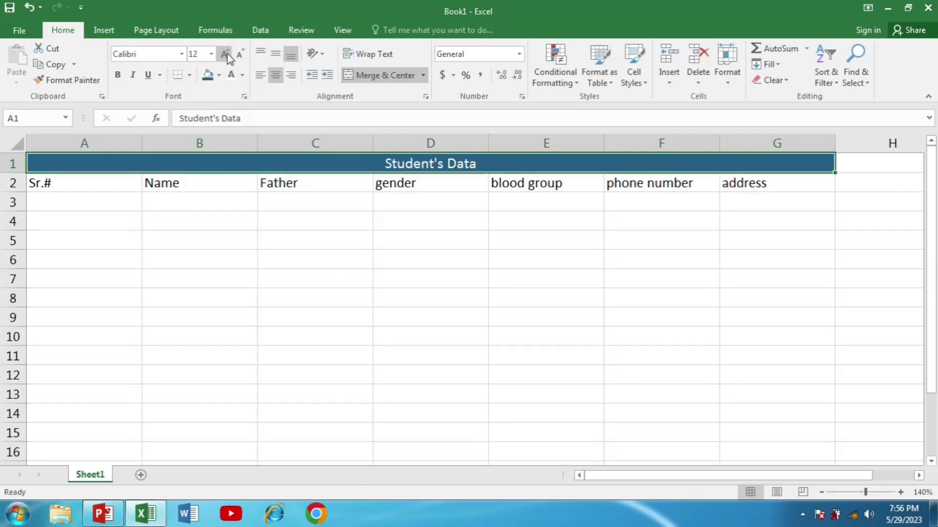
left_click(225, 53)
left_click(225, 53)
left_click(225, 54)
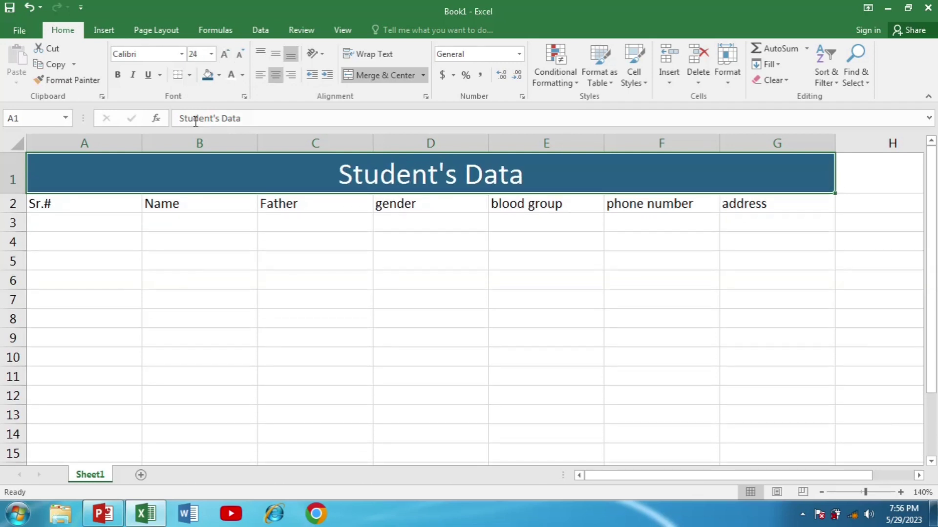
left_click(182, 55)
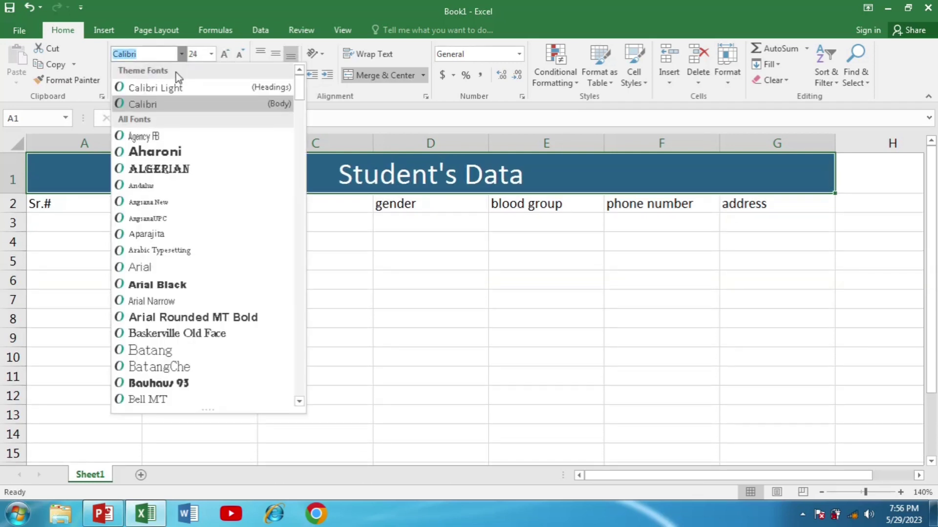
left_click(169, 152)
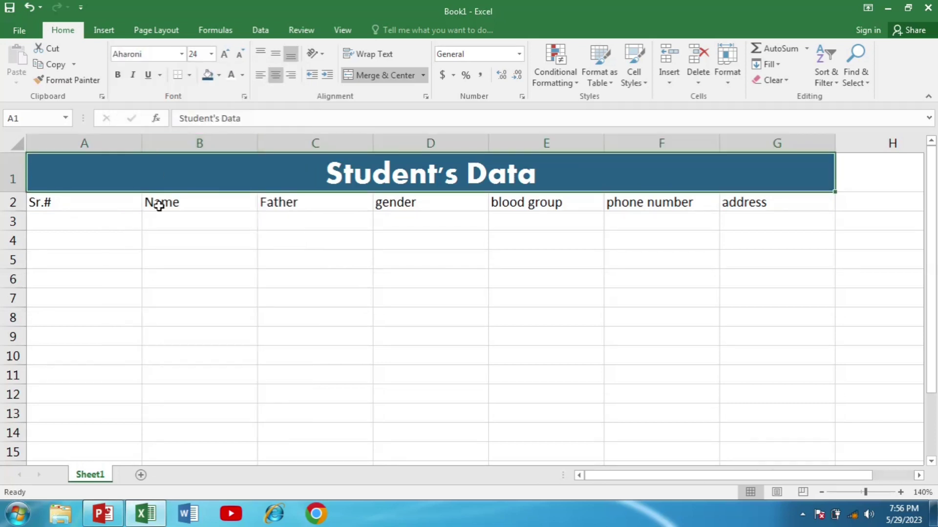
Step: Fill the header row A2:G2 with orange
left_click(74, 208)
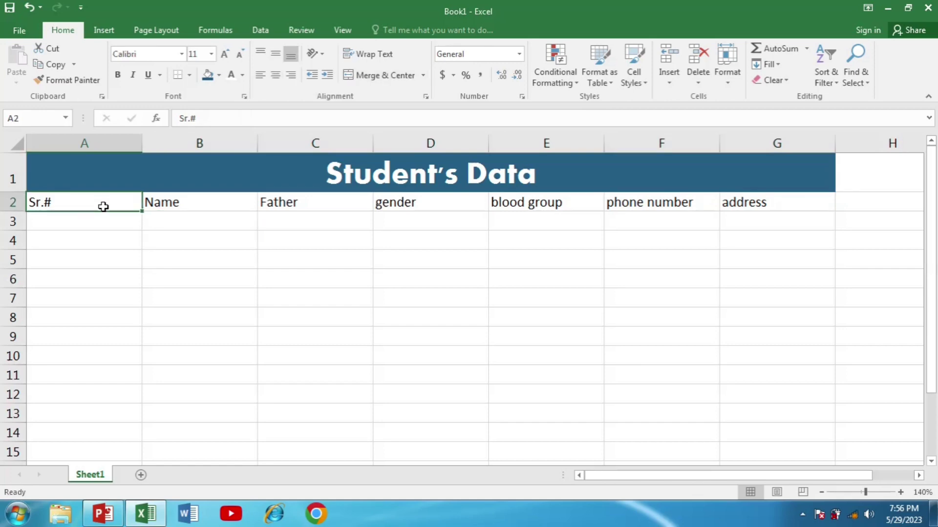
left_click(184, 203)
left_click(89, 199)
left_click_drag(148, 201, 766, 201)
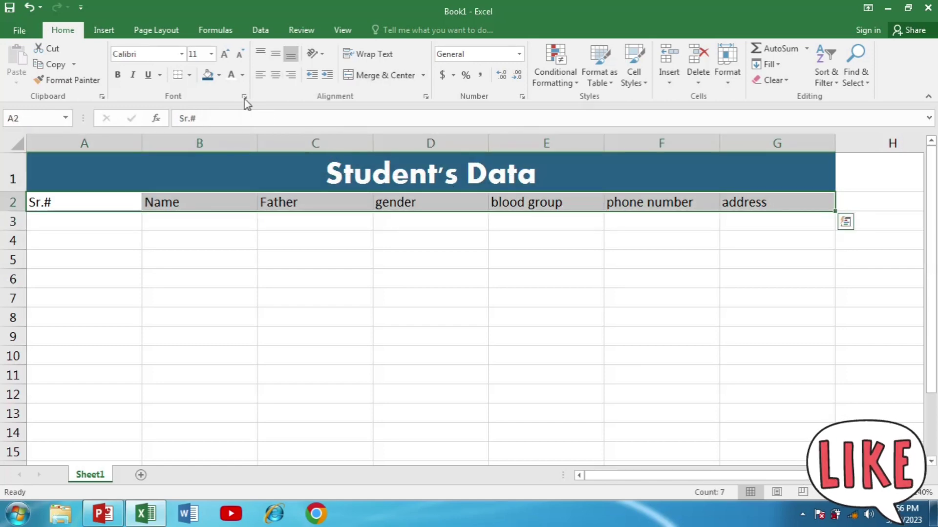
left_click(219, 76)
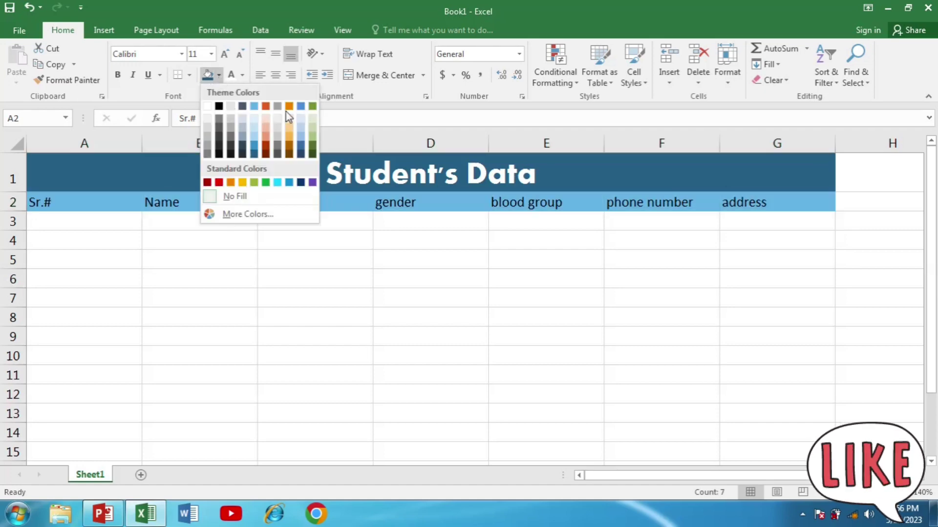
left_click(289, 136)
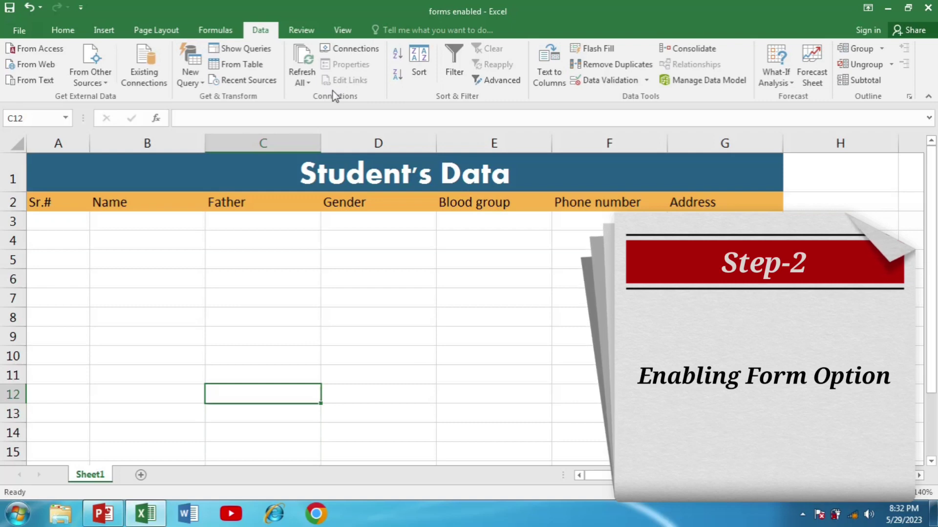
Step: Add the Form… command from All Commands to the Quick Access Toolbar
left_click(81, 8)
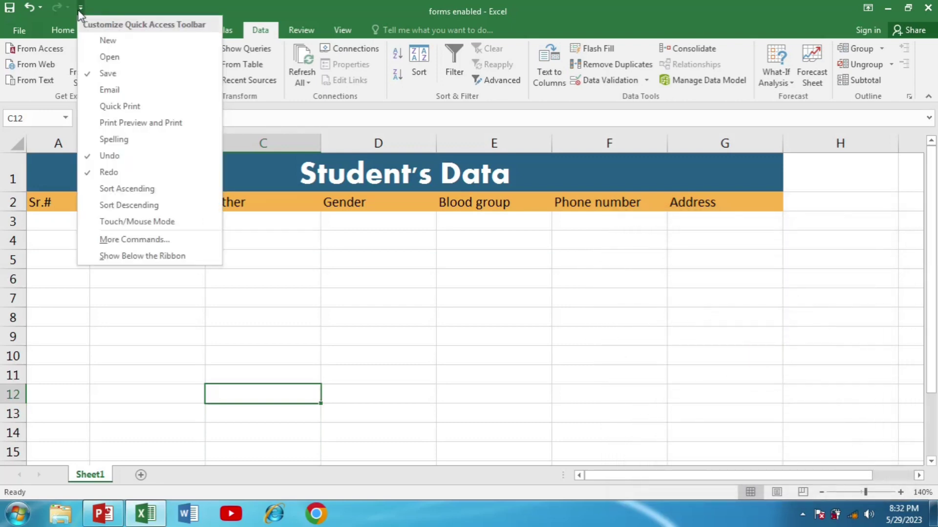
left_click(130, 242)
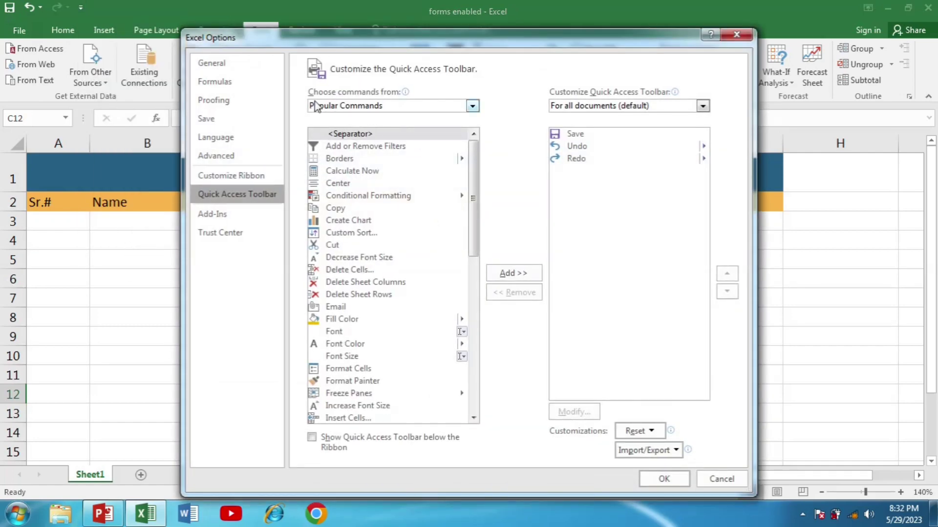
left_click(473, 108)
left_click(374, 148)
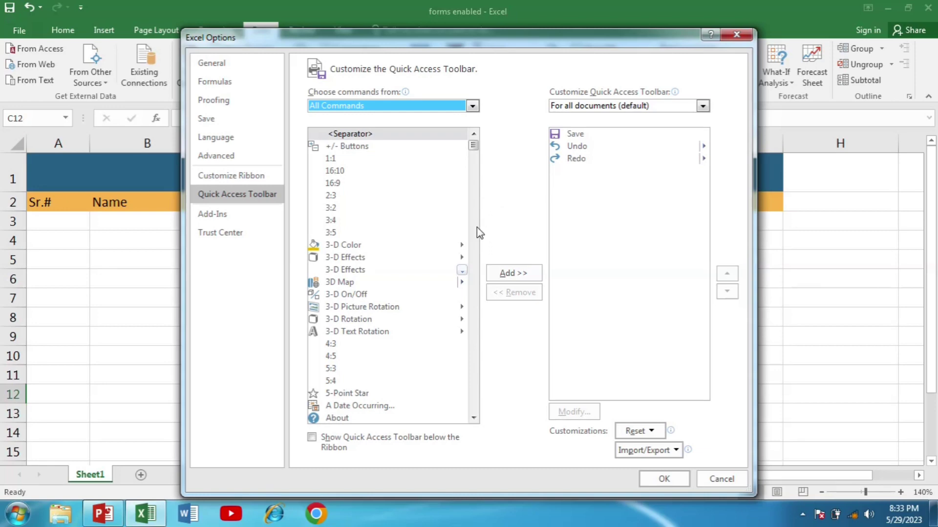
scroll(476, 227, "down", 10)
scroll(477, 228, "down", 10)
scroll(477, 227, "down", 10)
scroll(477, 228, "down", 10)
scroll(477, 228, "down", 8)
scroll(477, 229, "down", 8)
scroll(476, 229, "down", 8)
scroll(477, 229, "down", 8)
scroll(477, 233, "down", 8)
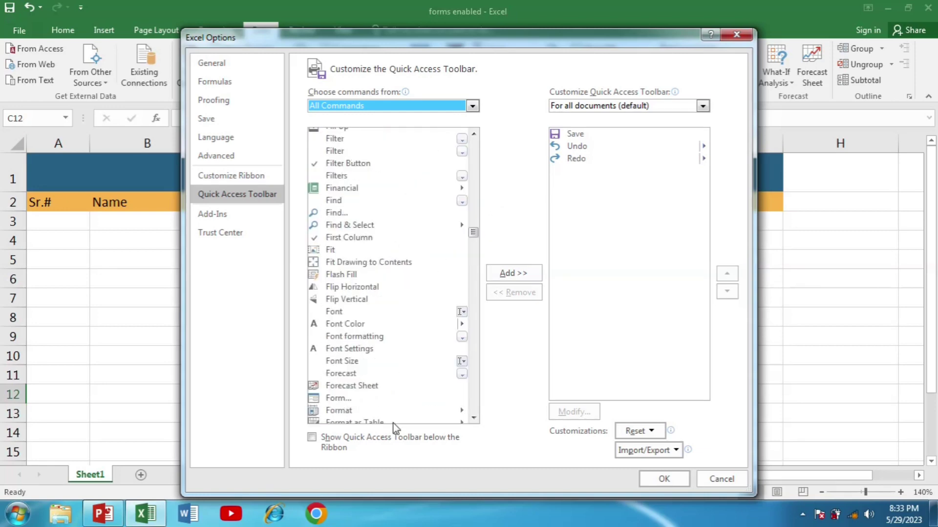
left_click(338, 399)
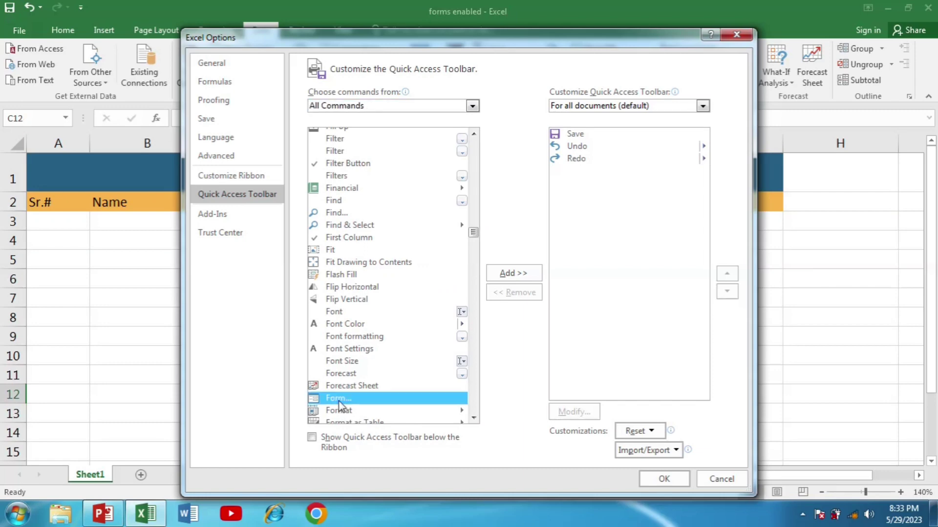
left_click(503, 278)
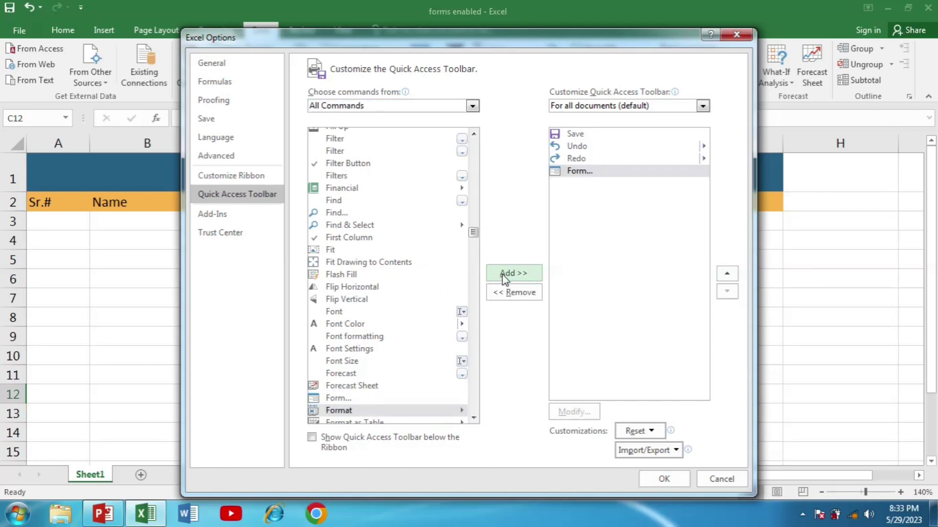
left_click(665, 479)
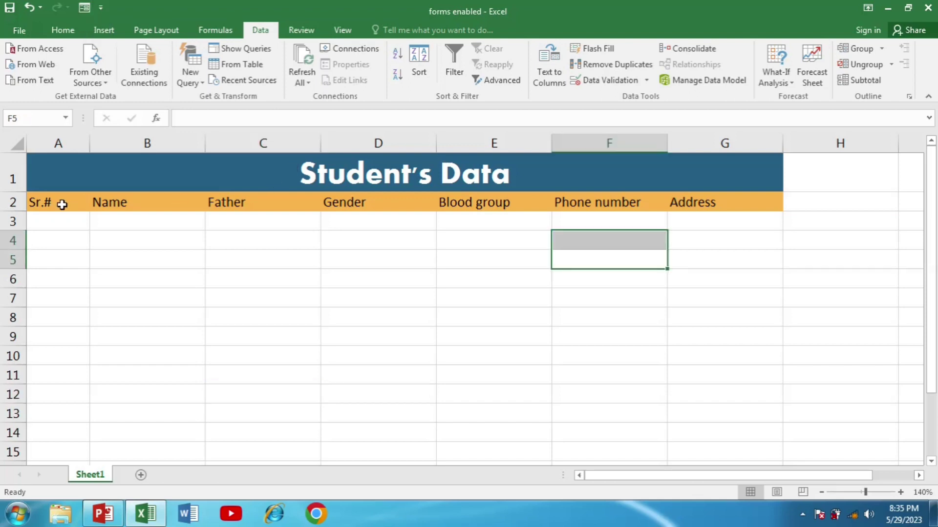
Step: Open the Form for A2:G2, accepting the header row as field labels
left_click_drag(63, 203, 722, 202)
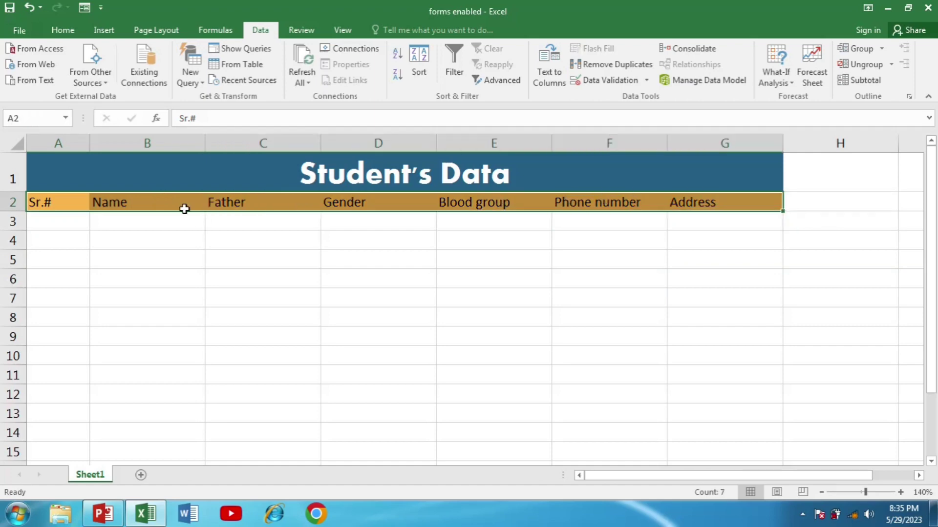
left_click(89, 9)
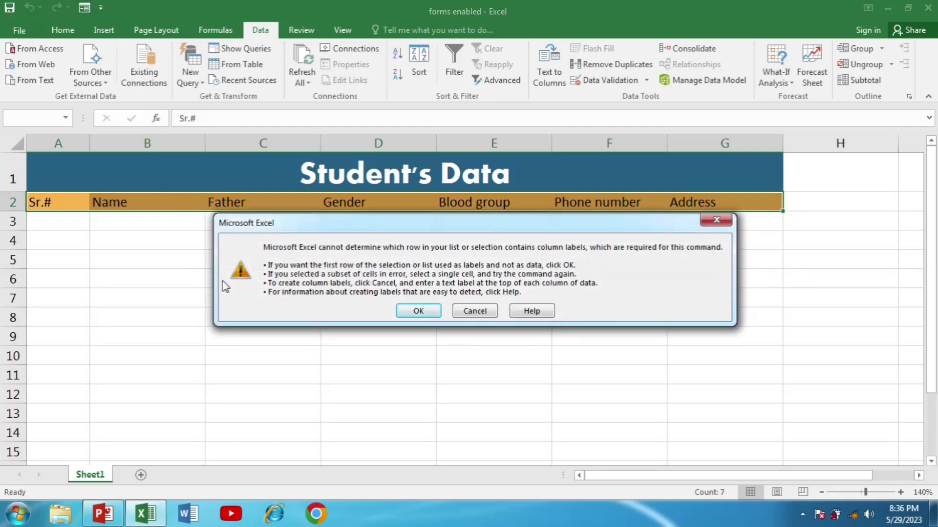
left_click(423, 313)
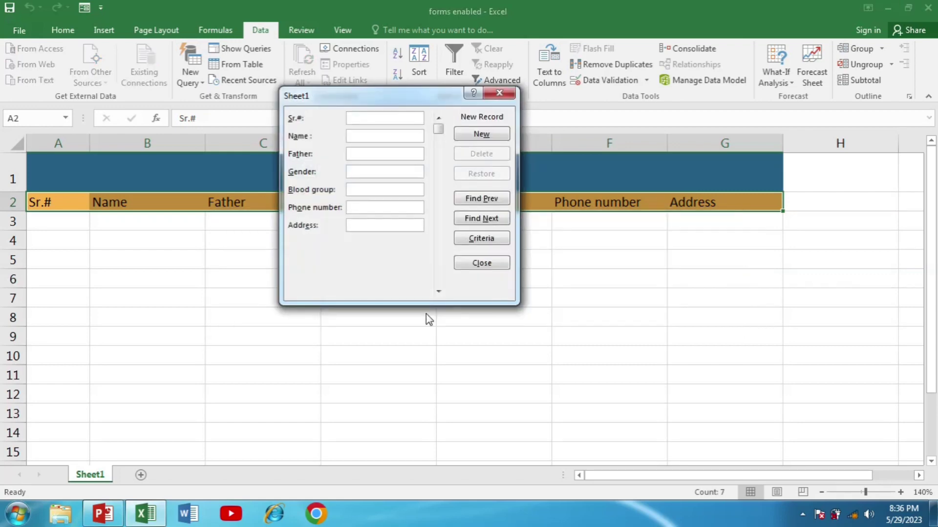
mouse_move(399, 95)
left_mouse_down()
mouse_move(479, 136)
mouse_move(512, 162)
mouse_move(515, 179)
left_mouse_up()
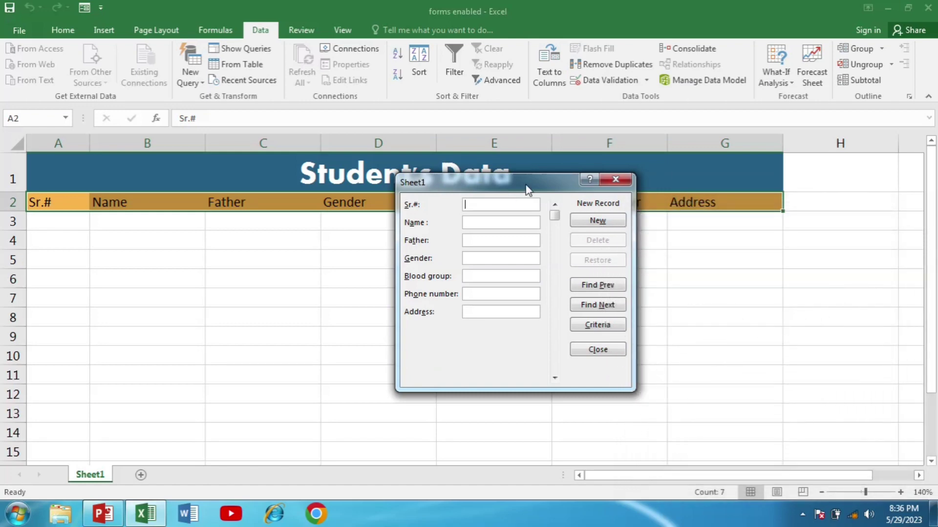
Step: Enter record 1 in the form: Sr.# 1, Ali, father Abdullah, Male, blood group B+ve
type("1")
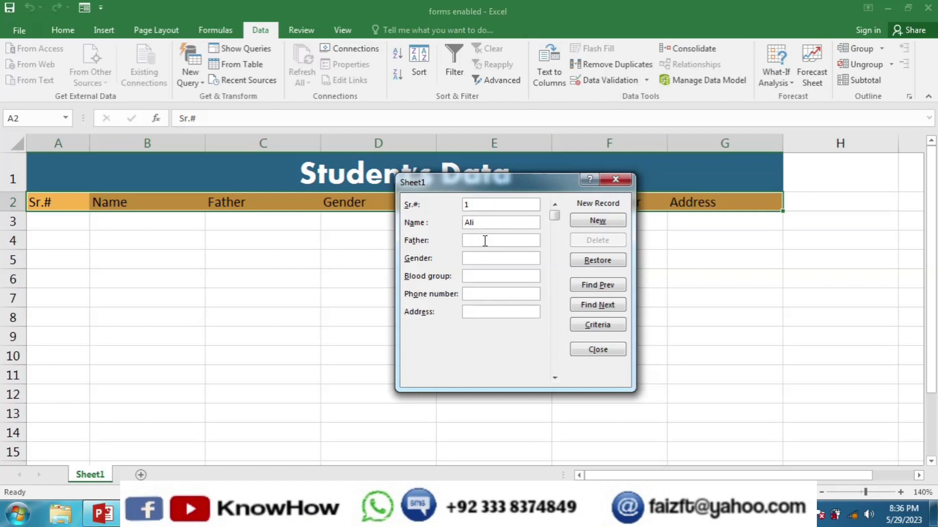
type("llah")
left_click(513, 291)
left_click(500, 261)
type("Male")
left_click(485, 277)
type("B+ve")
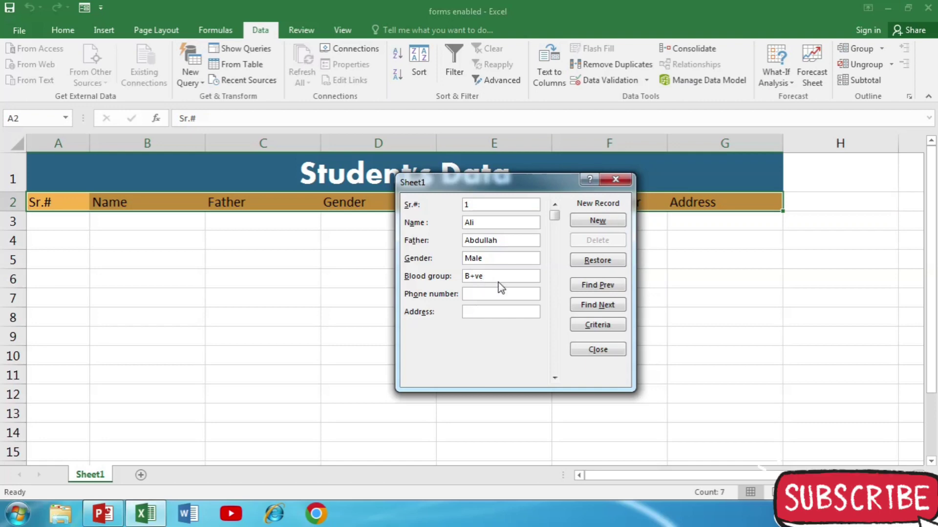
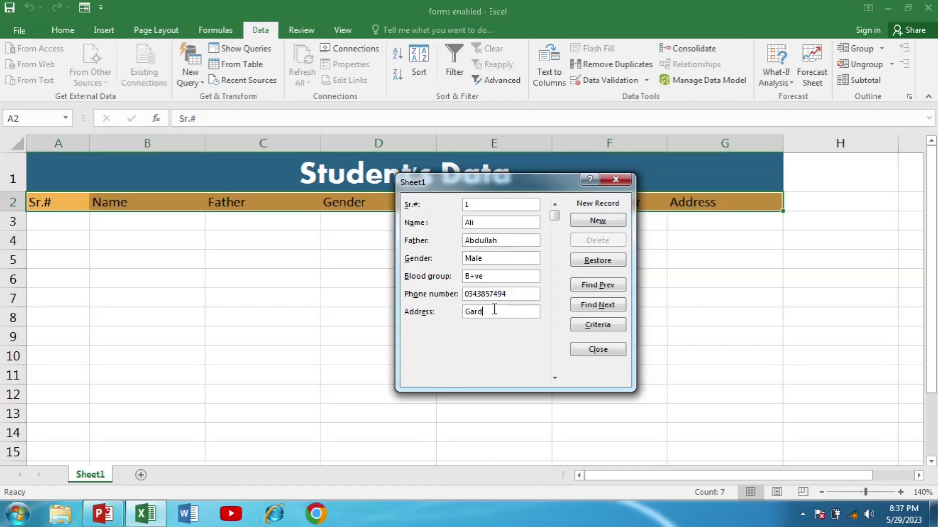
type("en")
type("re")
Step: Save the first record into row 3 and check it beside the form
left_click(591, 223)
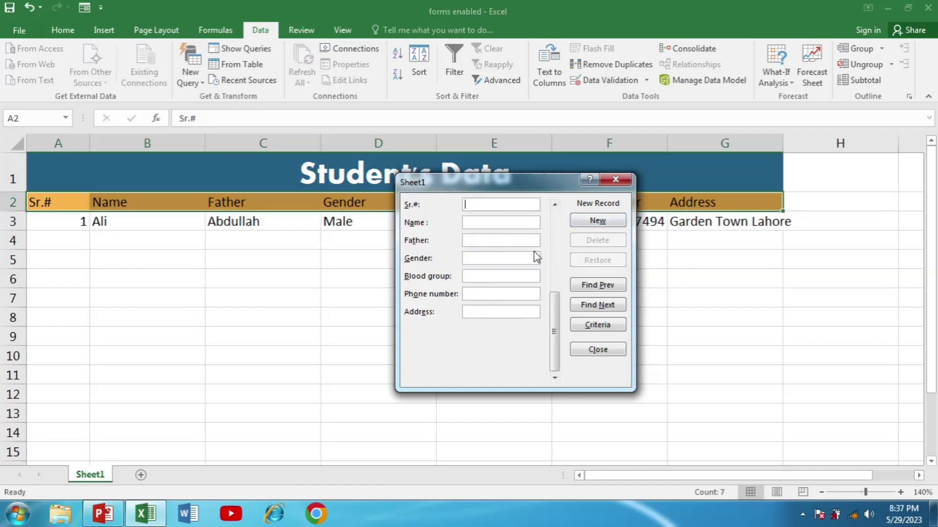
left_click_drag(502, 191, 421, 266)
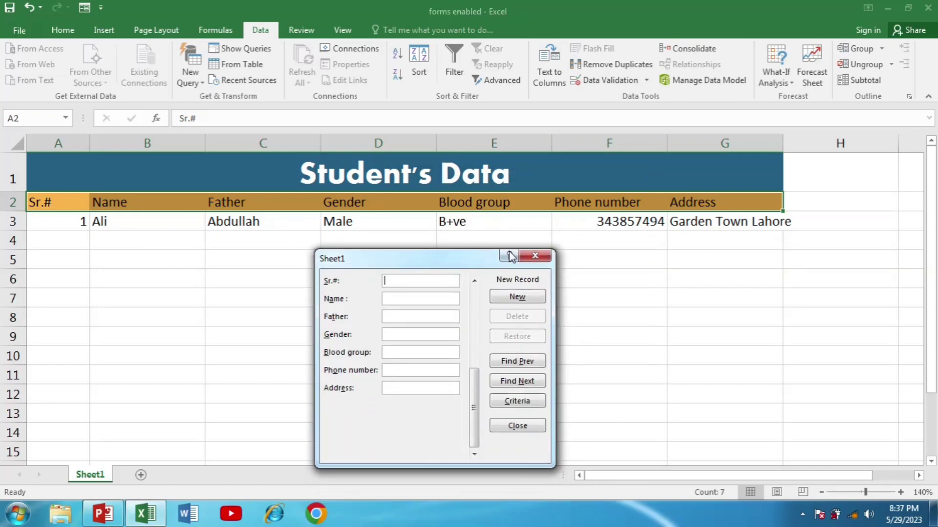
left_click_drag(452, 263, 551, 144)
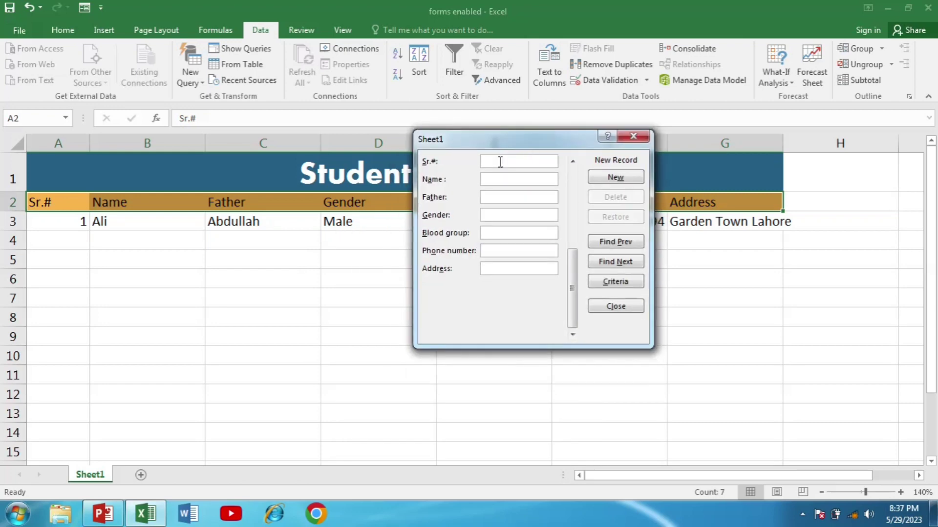
type("2")
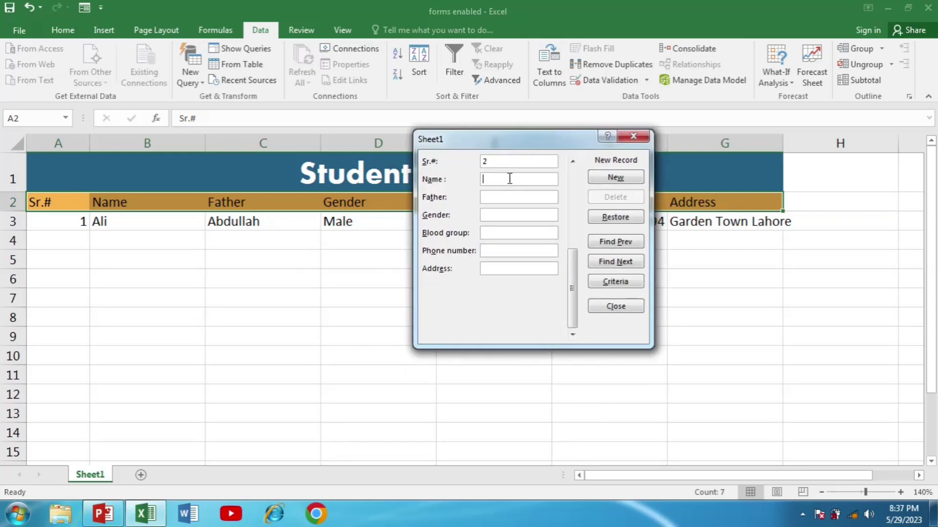
type("FatimaAliFemale")
left_click(496, 233)
type("O-ve")
left_click(502, 249)
key("Tab")
type("Hajwari Town Lahore")
key("Return")
left_click_drag(561, 143, 529, 355)
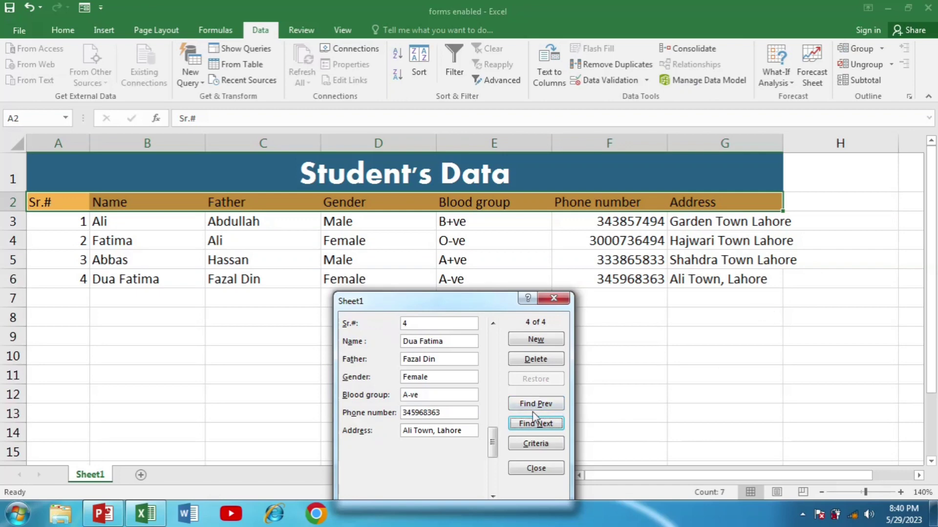
Step: Browse the records with Find Prev and Find Next, ending on record 2, Fatima
left_click(548, 406)
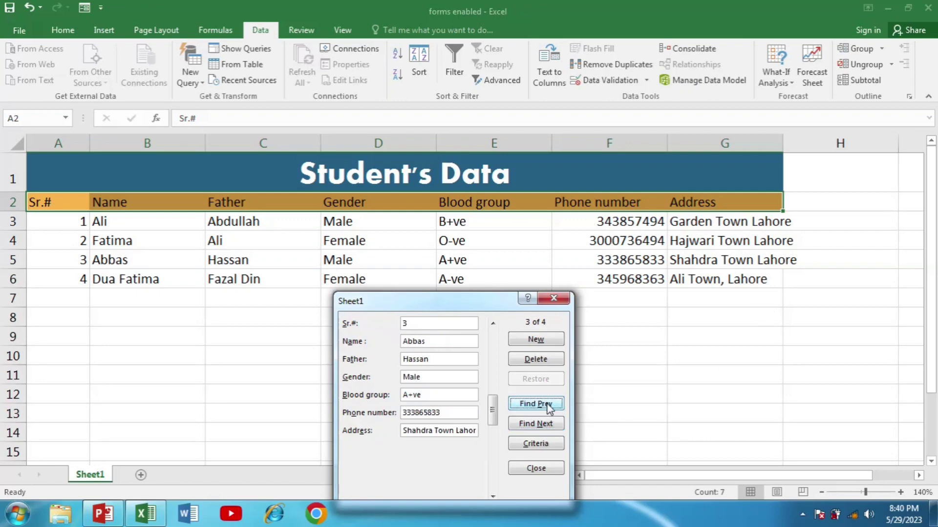
left_click(549, 405)
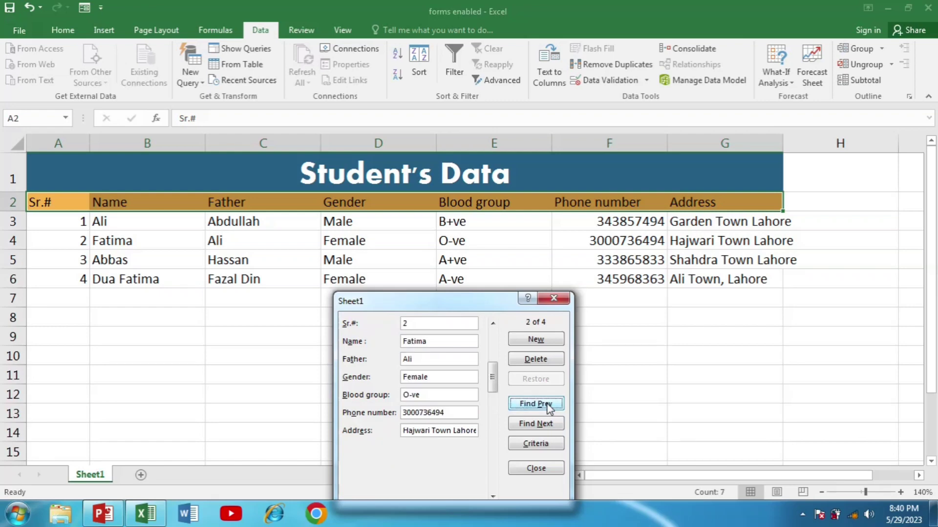
left_click(549, 405)
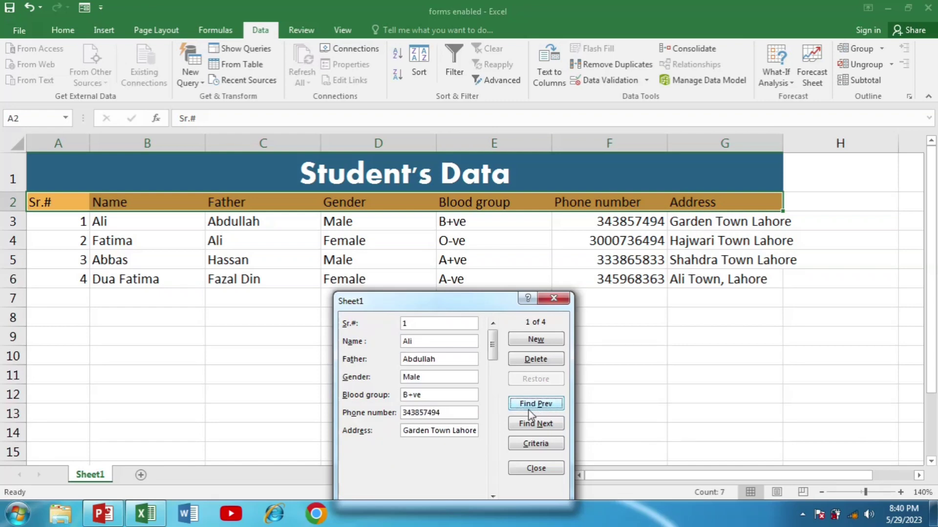
left_click(554, 425)
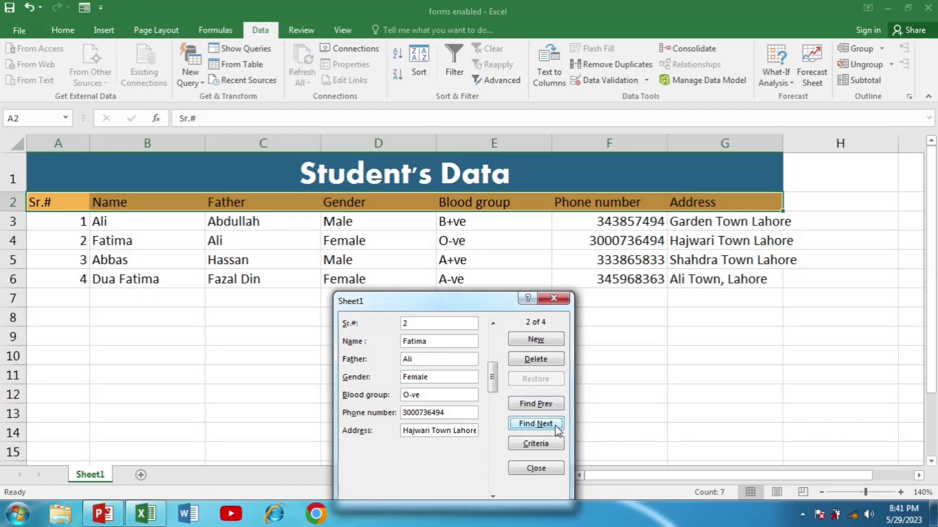
left_click(554, 426)
left_click(553, 405)
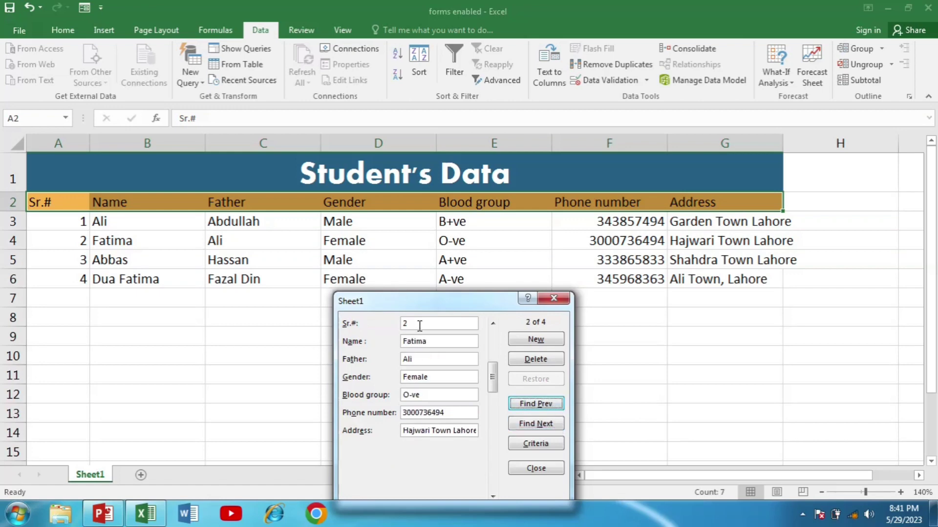
Step: Delete the old O-ve text from Fatima's Blood group field
left_click(446, 393)
key("Home")
key("Delete")
key("Delete")
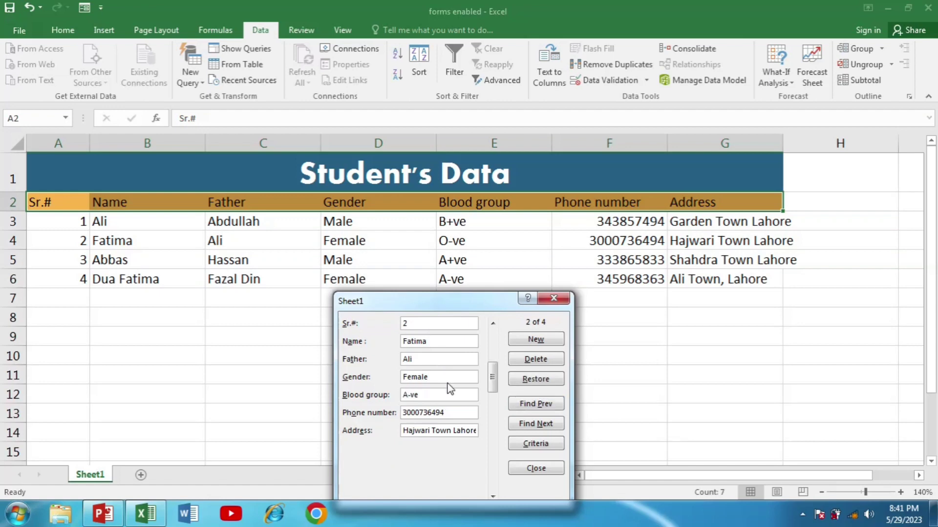